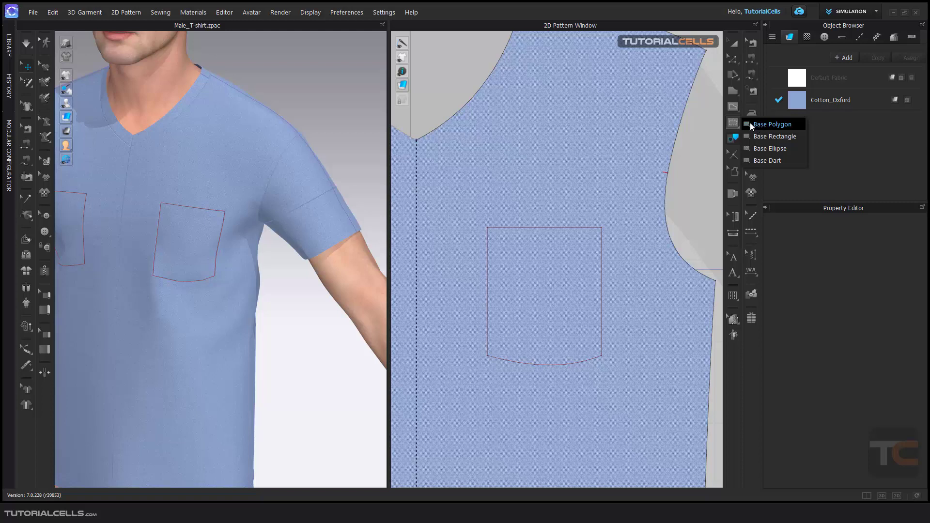
Display the 2D patterns as a mesh and view the triangles around the chest pocket outline.
{"action": "left_click", "coordinate": [442, 101]}
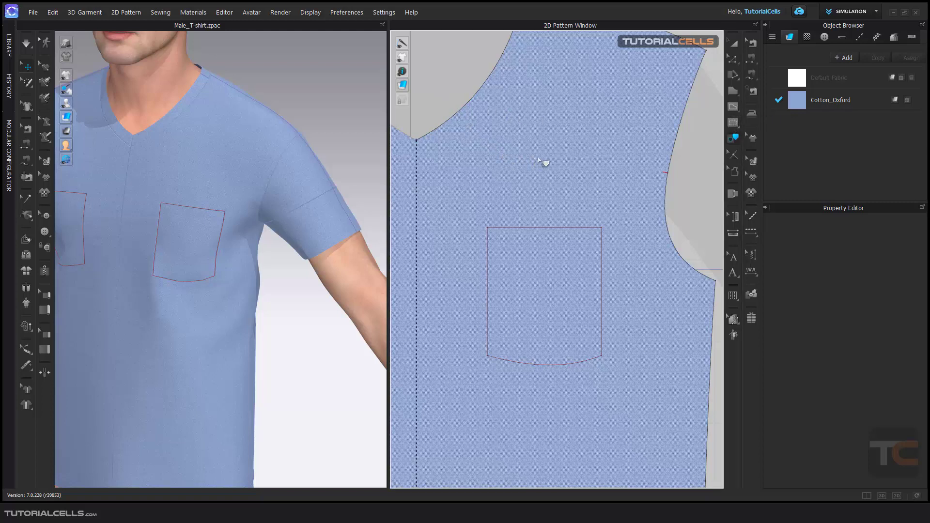
{"action": "left_click", "coordinate": [733, 58]}
{"action": "left_click", "coordinate": [731, 121]}
{"action": "right_click_drag", "start_coordinate": [564, 152], "coordinate": [552, 158]}
{"action": "mouse_move", "coordinate": [405, 87]}
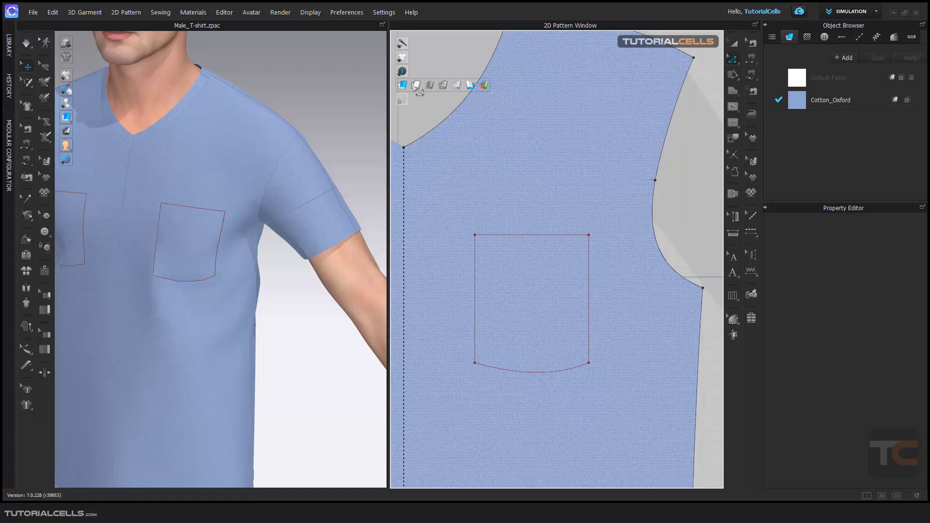
{"action": "left_click", "coordinate": [456, 86]}
{"action": "scroll", "coordinate": [583, 180], "scroll_direction": "up", "scroll_amount": 3}
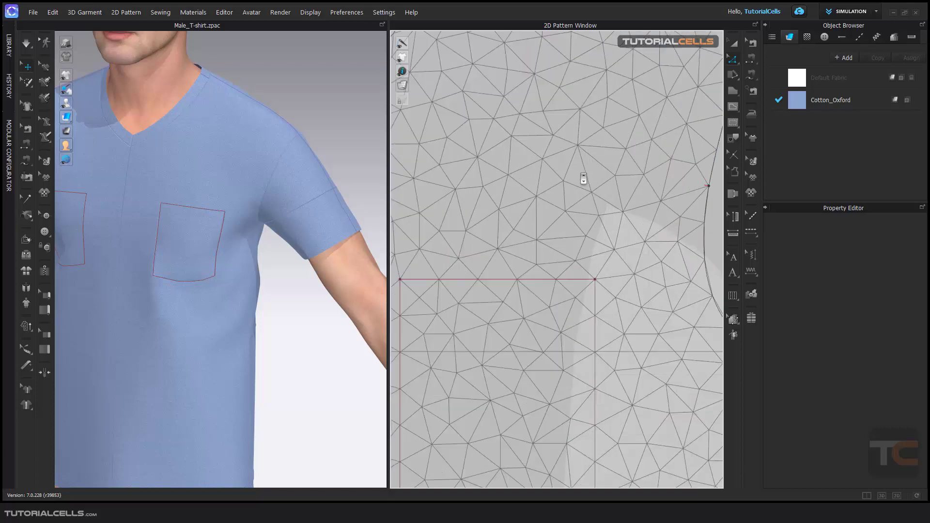
{"action": "right_click_drag", "start_coordinate": [570, 177], "coordinate": [575, 188]}
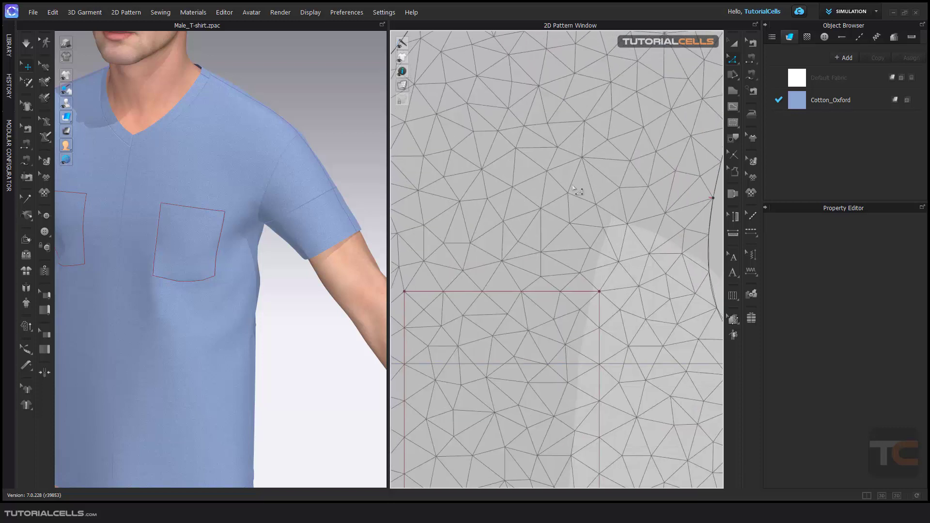
Set the front shirt pattern's particle distance to 10 mm.
{"action": "left_click", "coordinate": [734, 43]}
{"action": "left_click", "coordinate": [639, 104]}
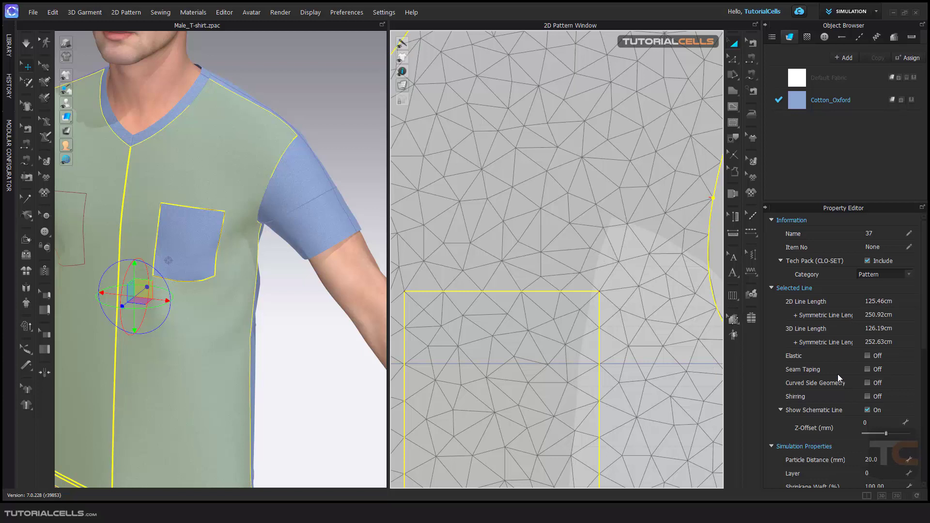
{"action": "left_click", "coordinate": [870, 458]}
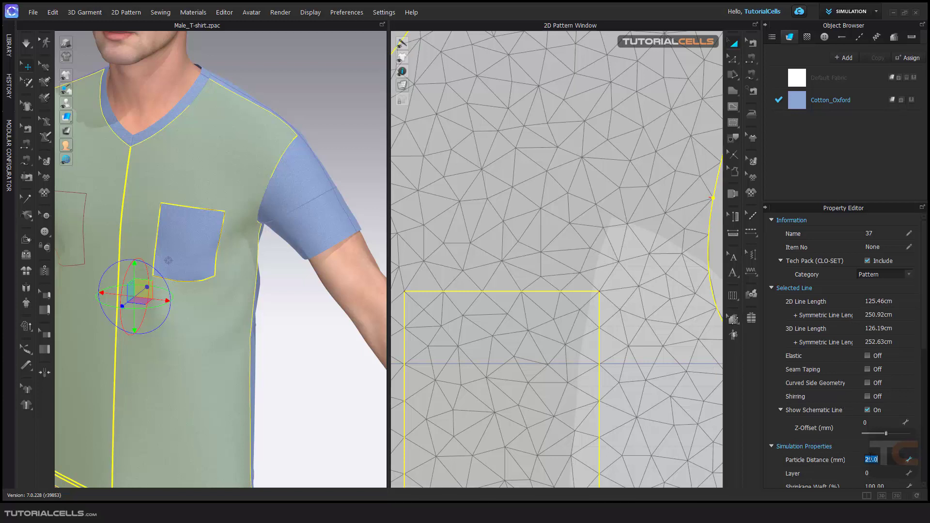
{"action": "type", "text": "10"}
{"action": "key", "text": "Return"}
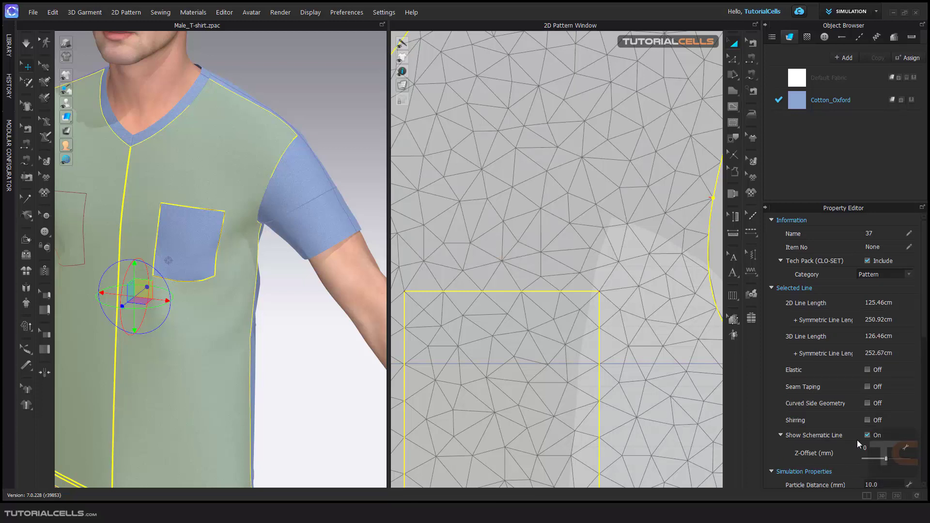
{"action": "scroll", "coordinate": [553, 188], "scroll_direction": "up", "scroll_amount": 5}
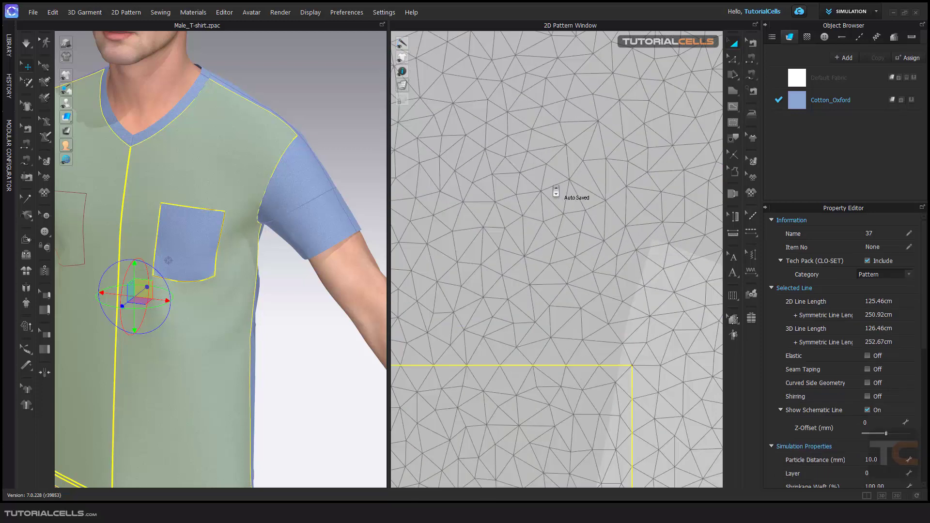
{"action": "scroll", "coordinate": [556, 190], "scroll_direction": "down", "scroll_amount": 3}
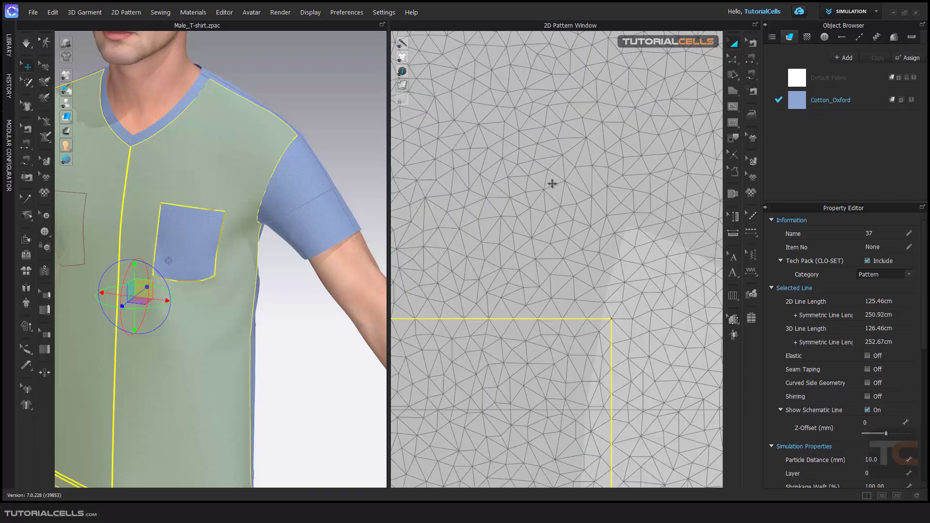
{"action": "scroll", "coordinate": [560, 202], "scroll_direction": "up", "scroll_amount": 2}
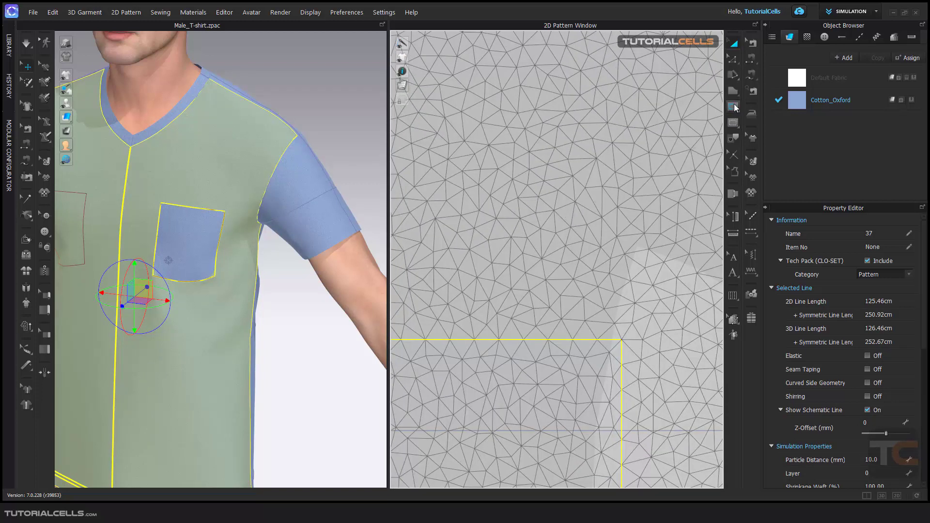
Draw a diagonal internal line about 6.06 cm long above the chest pocket outline on the front pattern.
{"action": "left_click", "coordinate": [734, 107]}
{"action": "left_click", "coordinate": [514, 143]}
{"action": "double_click", "coordinate": [639, 233]}
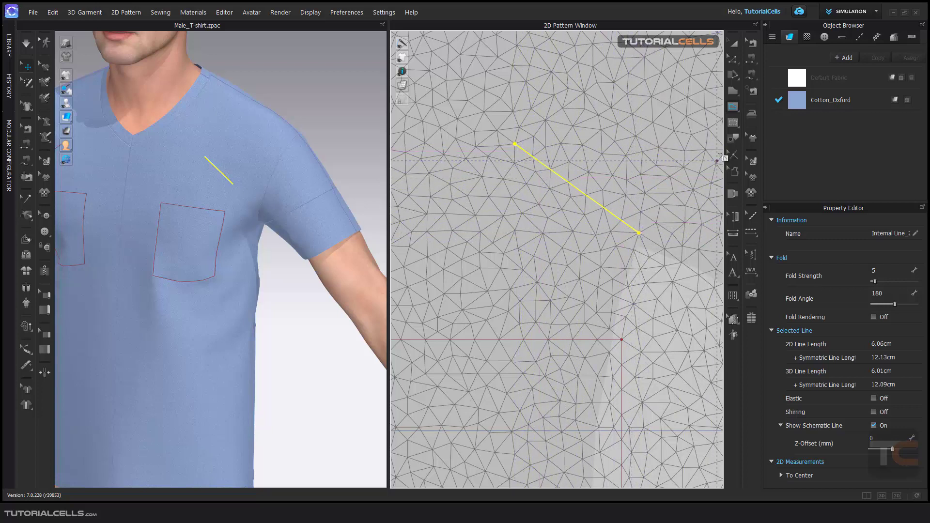
Draw an open, hook-shaped base polygon about 12.14 cm long just below the diagonal internal line.
{"action": "mouse_move", "coordinate": [734, 126]}
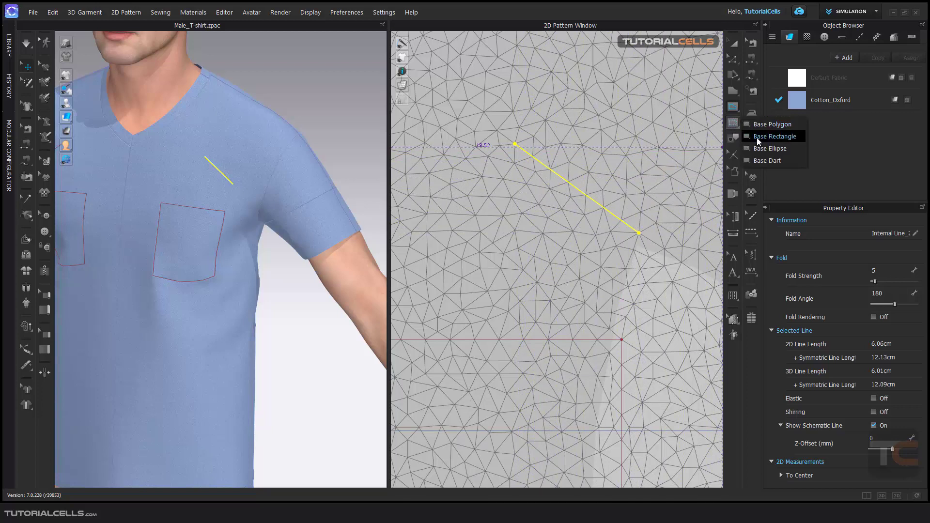
{"action": "mouse_move", "coordinate": [735, 108]}
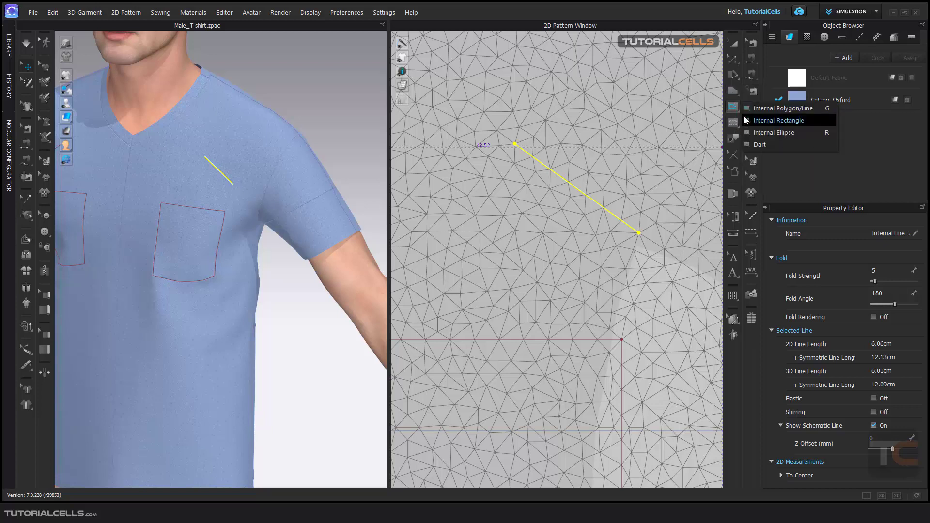
{"action": "left_click", "coordinate": [780, 166]}
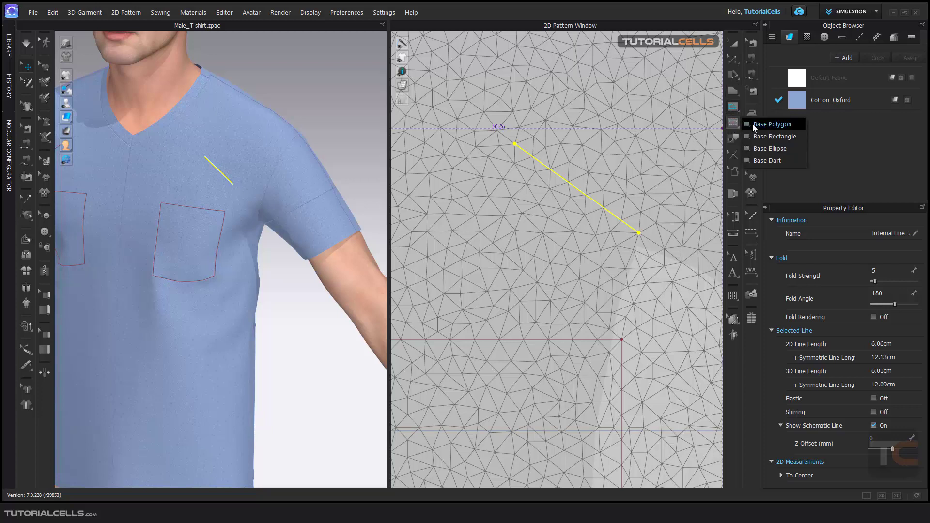
{"action": "left_click", "coordinate": [755, 124]}
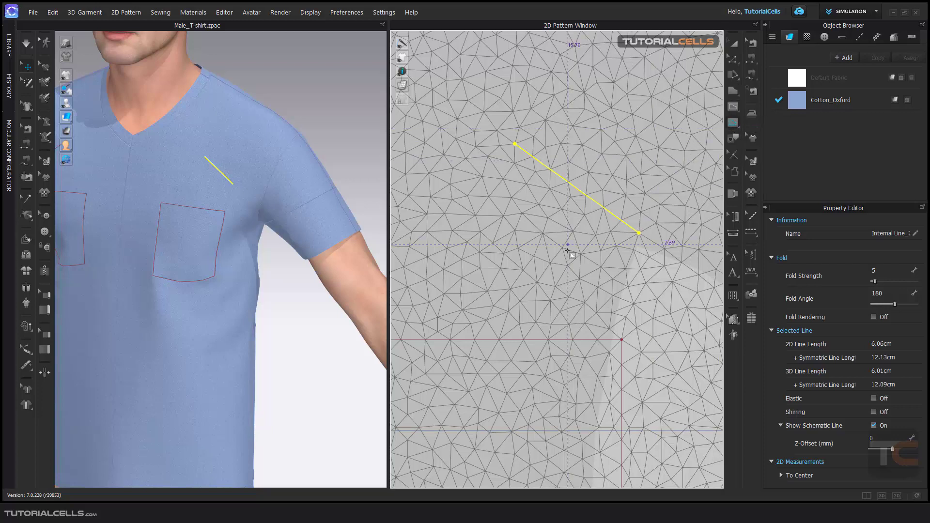
{"action": "left_click", "coordinate": [493, 178]}
{"action": "left_click", "coordinate": [614, 272]}
{"action": "left_click", "coordinate": [577, 314]}
{"action": "double_click", "coordinate": [502, 276]}
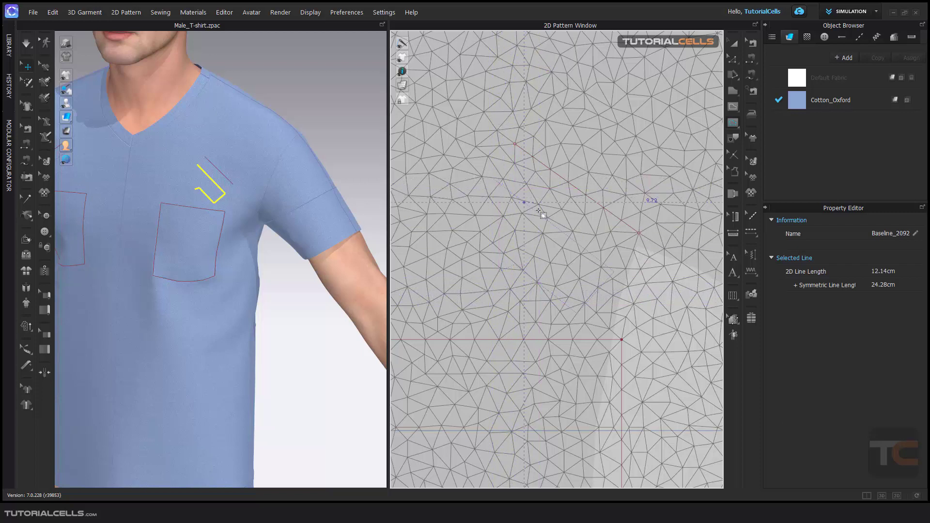
Inspect the diagonal internal line and the baselines against the mesh, and return the 2D patterns to the fabric texture display.
{"action": "scroll", "coordinate": [600, 290], "scroll_direction": "up", "scroll_amount": 2}
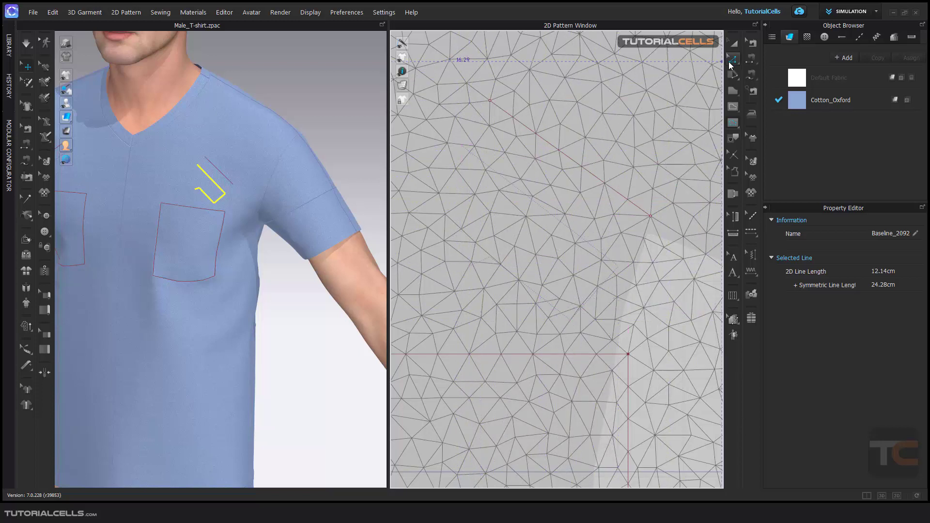
{"action": "left_click", "coordinate": [599, 182]}
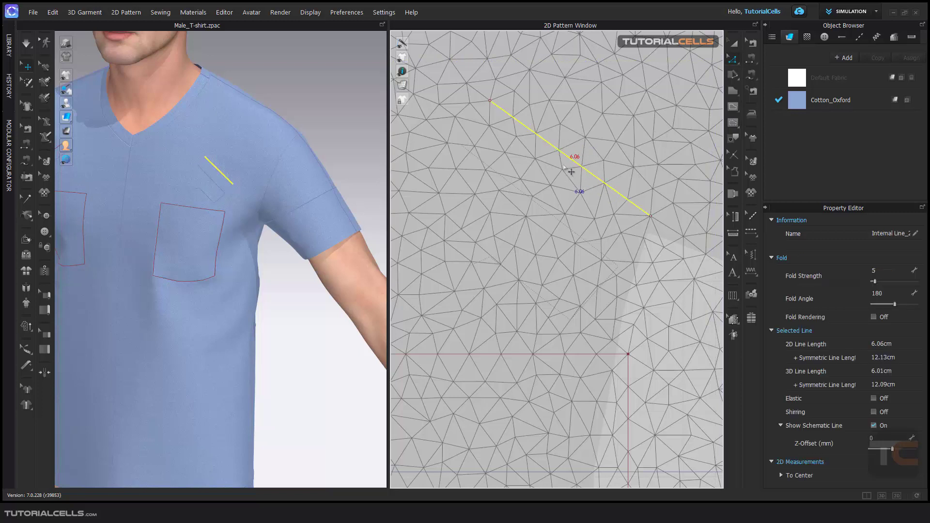
{"action": "left_click", "coordinate": [550, 215]}
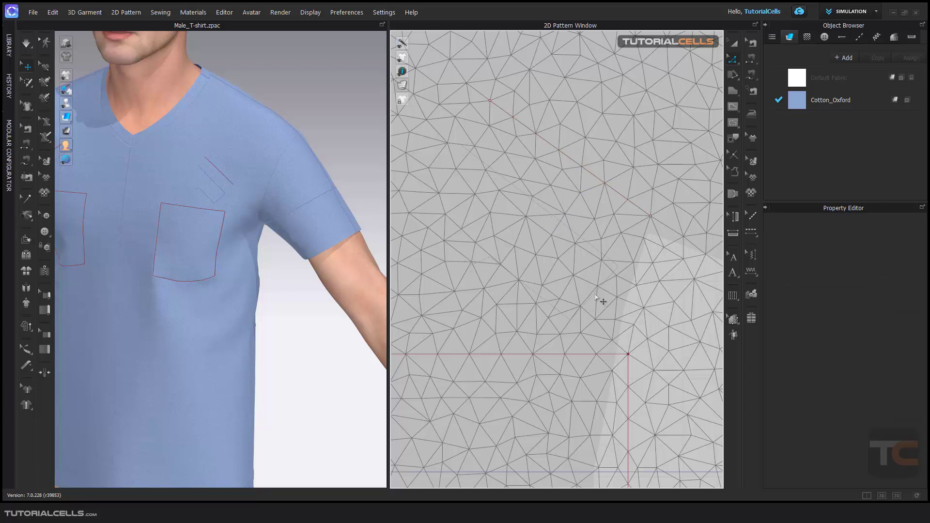
{"action": "mouse_move", "coordinate": [406, 86]}
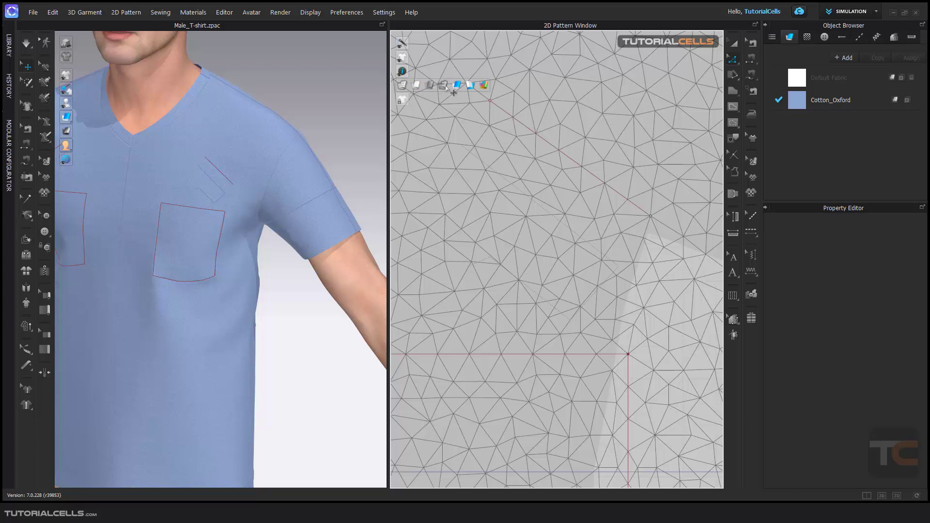
{"action": "left_click", "coordinate": [457, 85]}
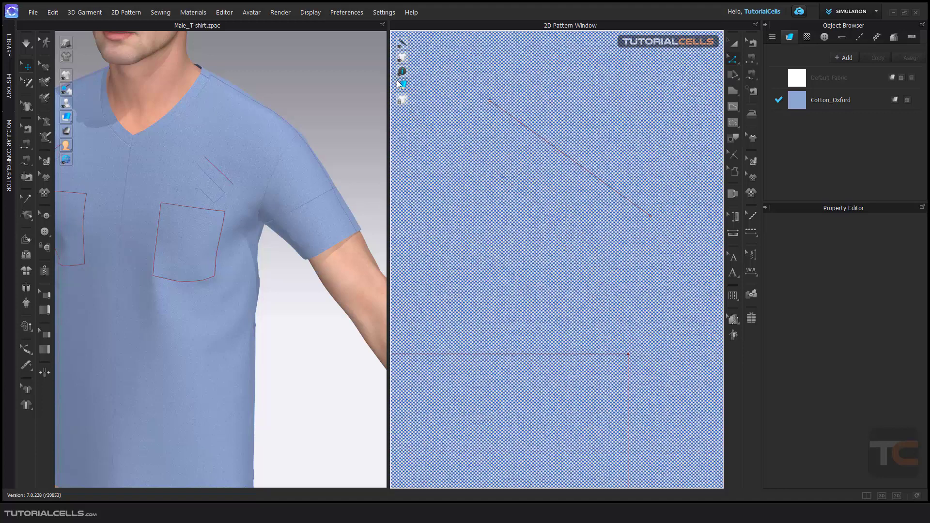
{"action": "left_click", "coordinate": [429, 86]}
{"action": "scroll", "coordinate": [534, 185], "scroll_direction": "up", "scroll_amount": 2}
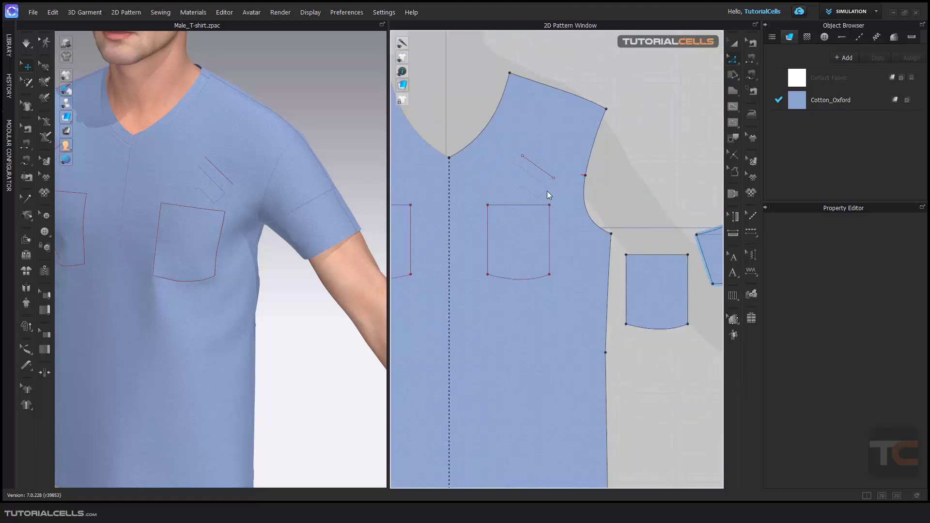
Select the hook-shaped baseline segments below the diagonal internal line with the Trace tool and delete them.
{"action": "left_click", "coordinate": [734, 139]}
{"action": "left_click", "coordinate": [535, 179]}
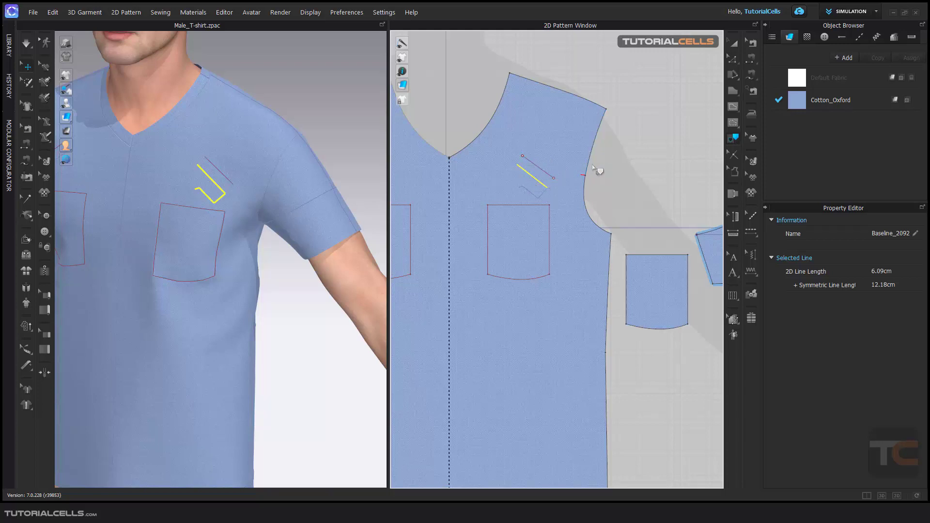
{"action": "left_click", "coordinate": [541, 196], "text": "shift"}
{"action": "left_click", "coordinate": [531, 192], "text": "shift"}
{"action": "key", "text": "Delete"}
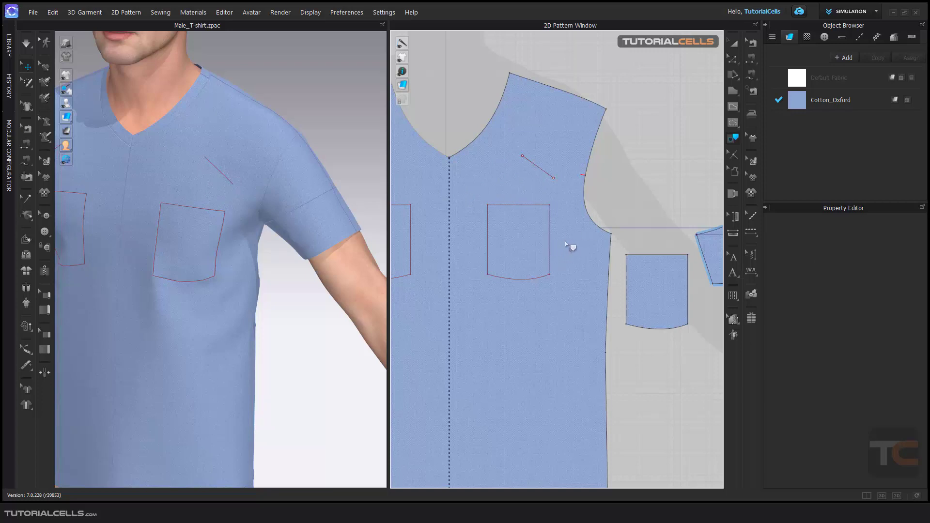
Create a diamond-shaped base dart with a perimeter of about 11.30 cm above the chest pocket outline.
{"action": "left_click", "coordinate": [738, 124]}
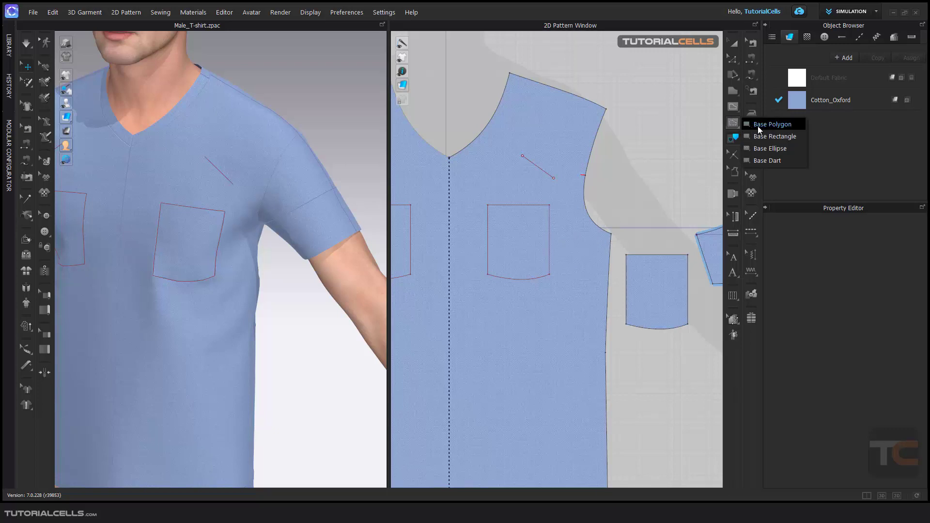
{"action": "left_click", "coordinate": [765, 161]}
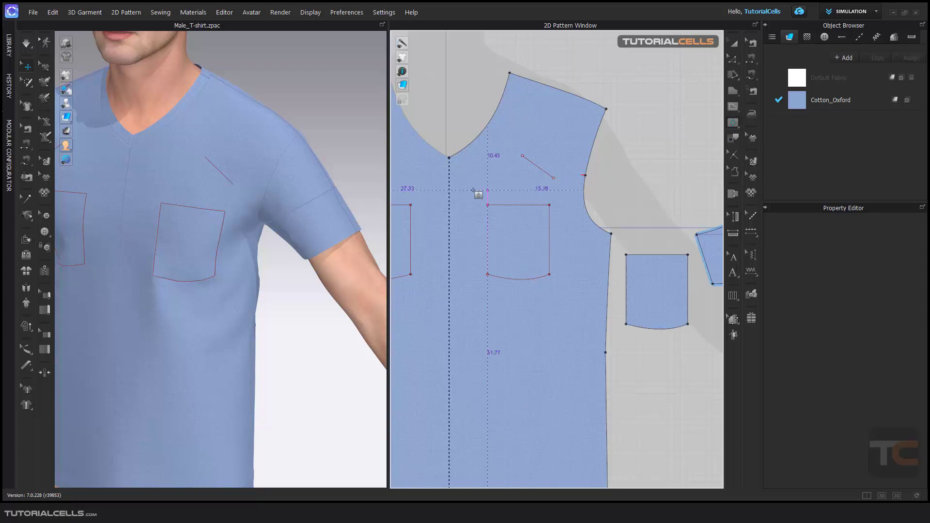
{"action": "left_click", "coordinate": [506, 210]}
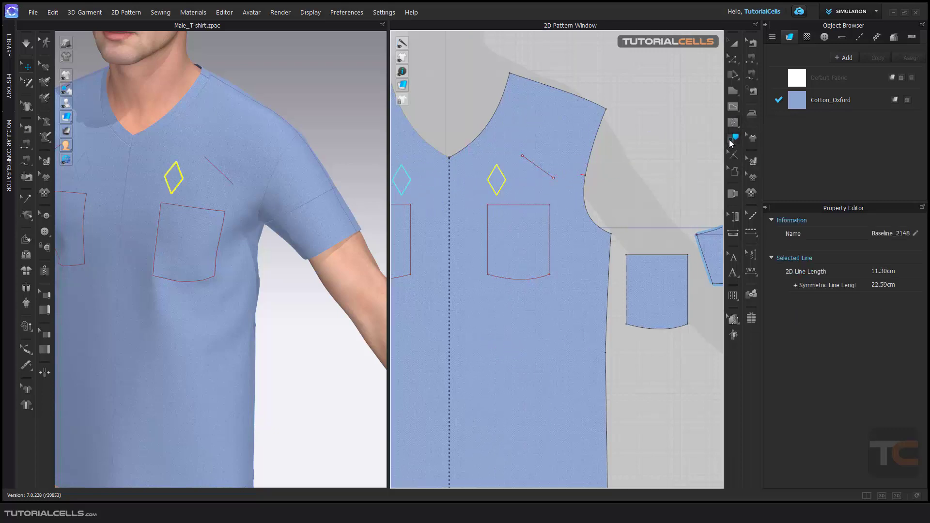
Try tracing the diamond-shaped base dart as an internal shape.
{"action": "right_click", "coordinate": [502, 171]}
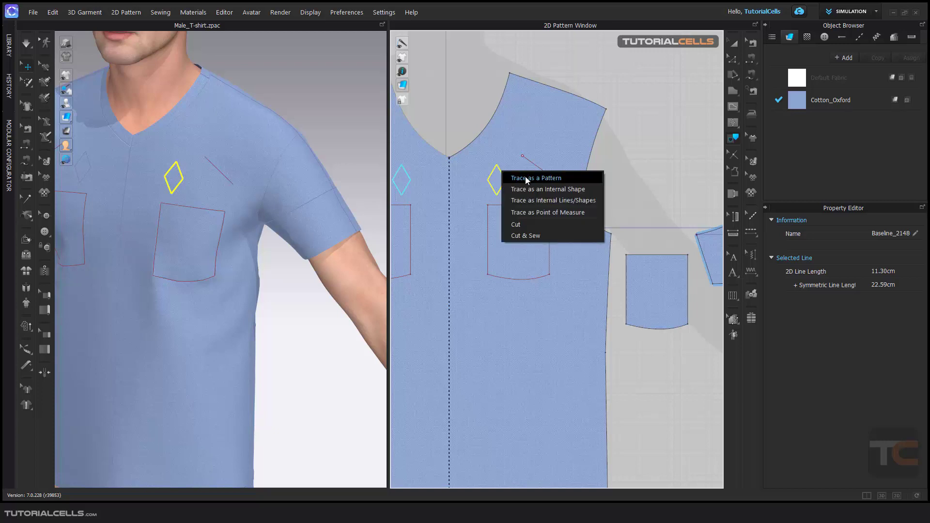
{"action": "left_click", "coordinate": [535, 189]}
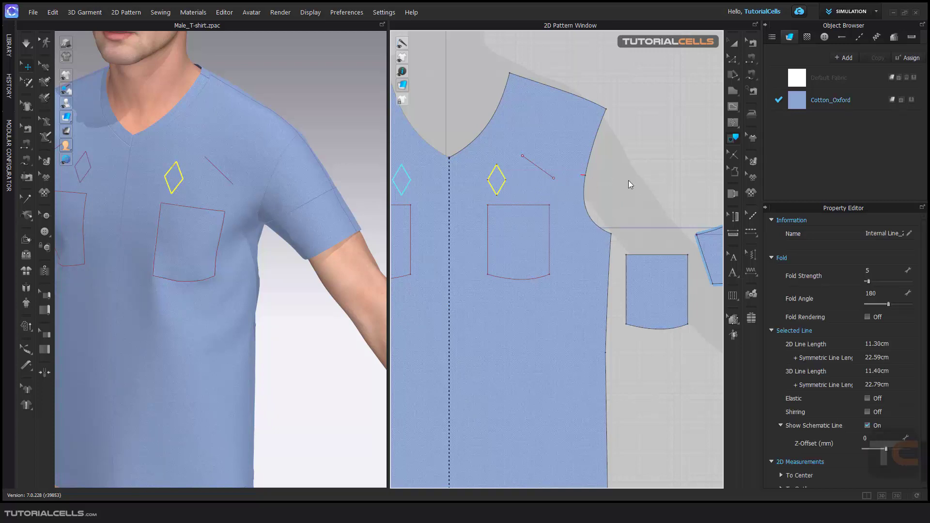
{"action": "left_click", "coordinate": [559, 192]}
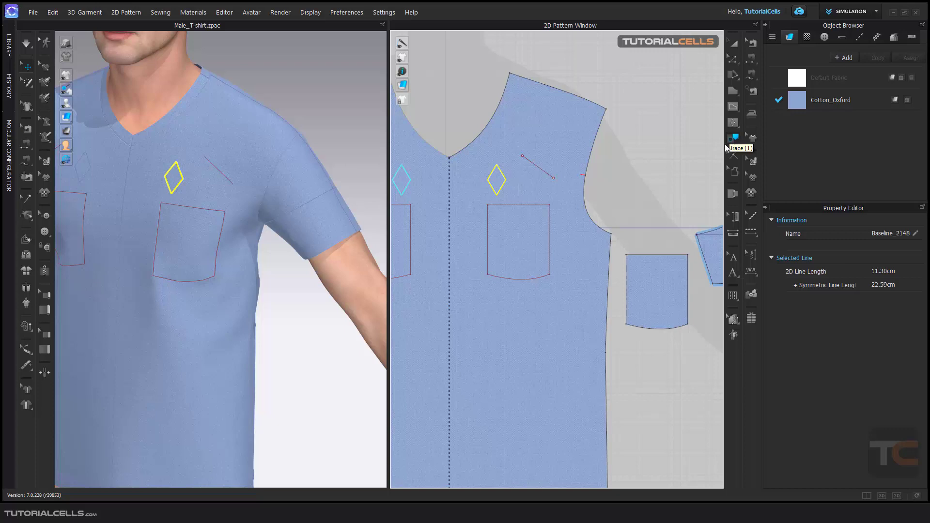
Draw a closed base polygon about 36.29 cm around below the chest pocket, starting with a 5.75 cm side and mirror creation about the Y-axis.
{"action": "left_click_drag", "start_coordinate": [733, 125], "coordinate": [749, 136]}
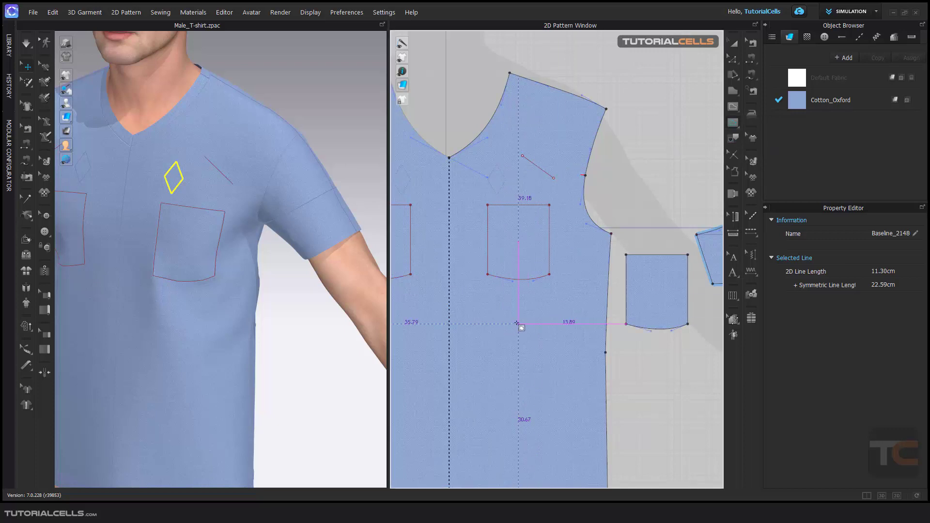
{"action": "left_click", "coordinate": [554, 314]}
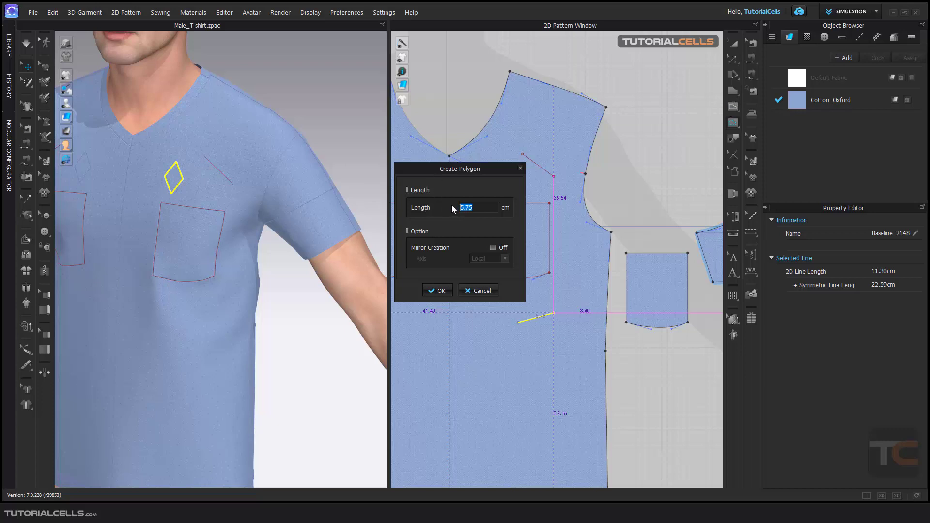
{"action": "left_click", "coordinate": [492, 247]}
{"action": "left_click", "coordinate": [504, 258]}
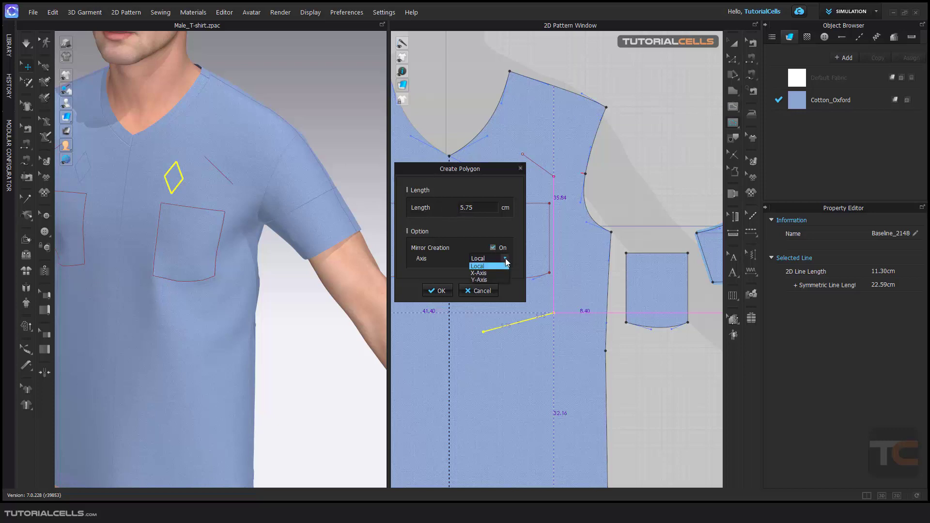
{"action": "left_click", "coordinate": [488, 278]}
{"action": "left_click", "coordinate": [437, 290]}
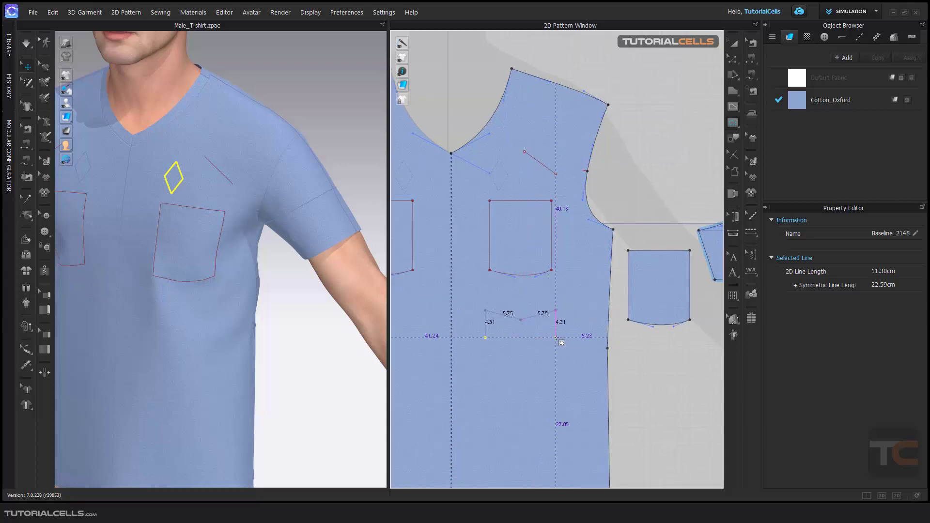
{"action": "left_click", "coordinate": [518, 363]}
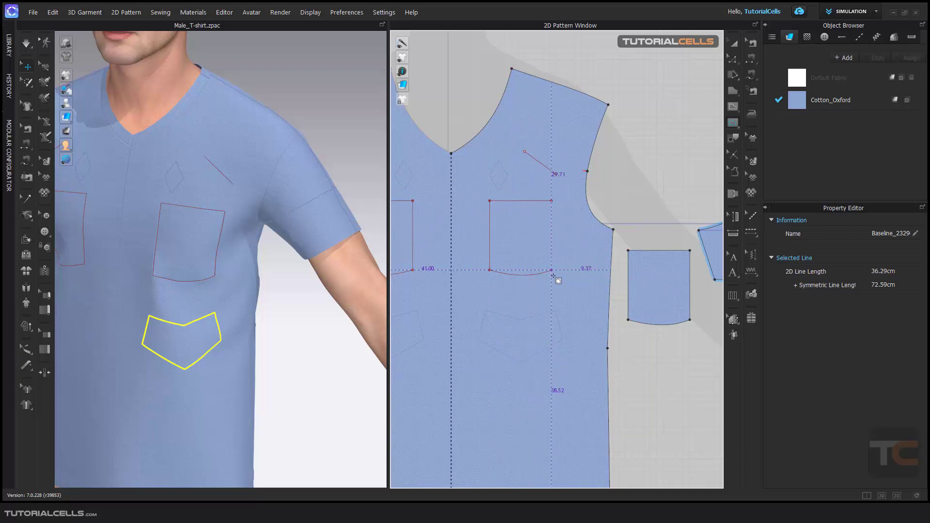
Try to start another base polygon in the empty area outside the pattern pieces.
{"action": "left_click", "coordinate": [734, 127]}
{"action": "left_click", "coordinate": [662, 176]}
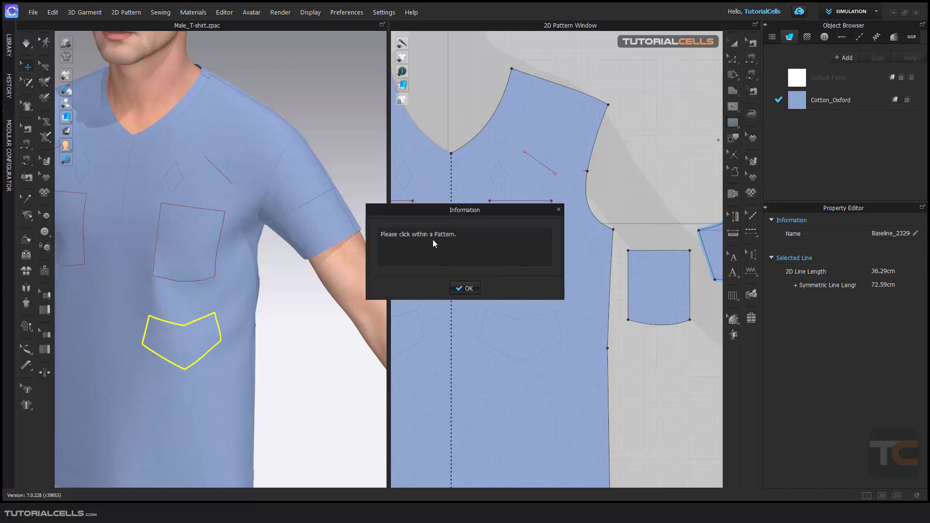
{"action": "left_click", "coordinate": [463, 288]}
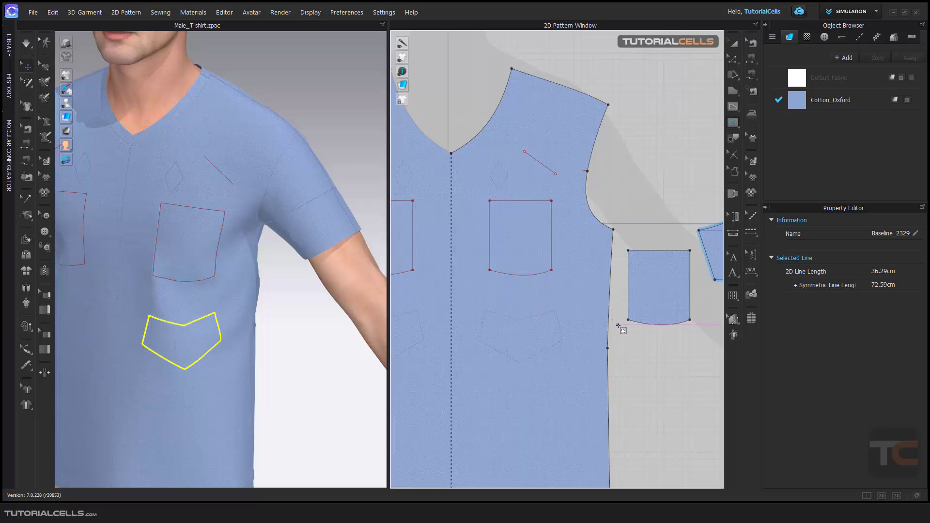